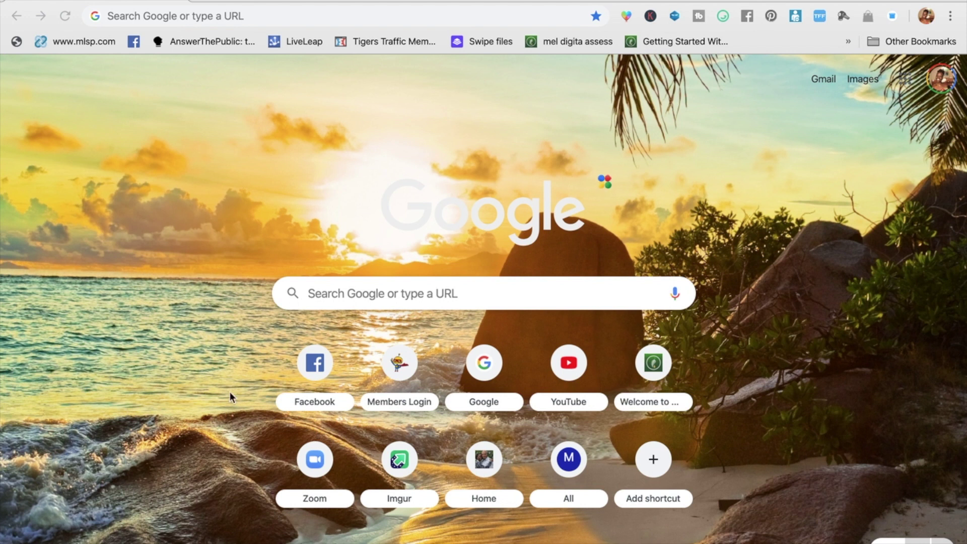
- Search Google for 'chrome extensions' and open the Chrome Web Store Extensions result
{"action": "left_click", "coordinate": [260, 14]}
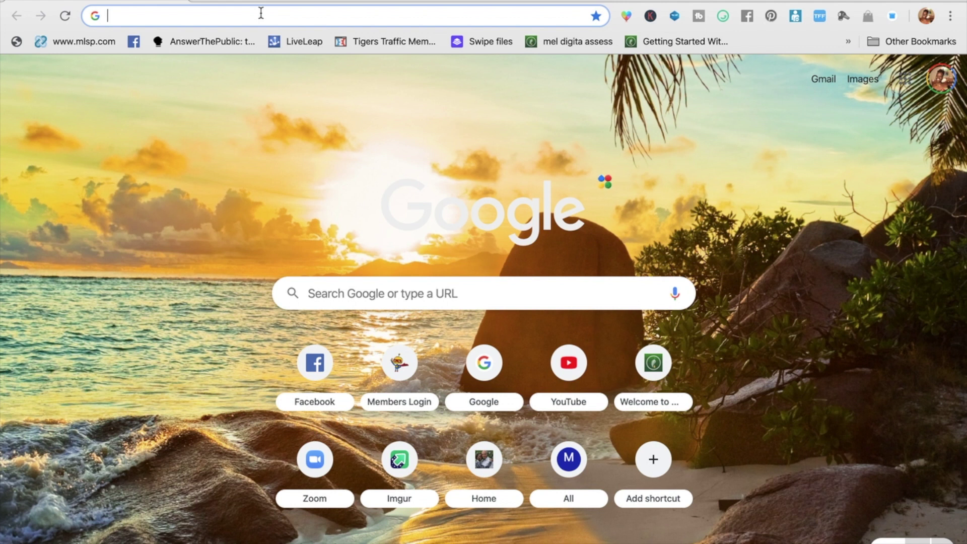
{"action": "type", "text": "chrome e"}
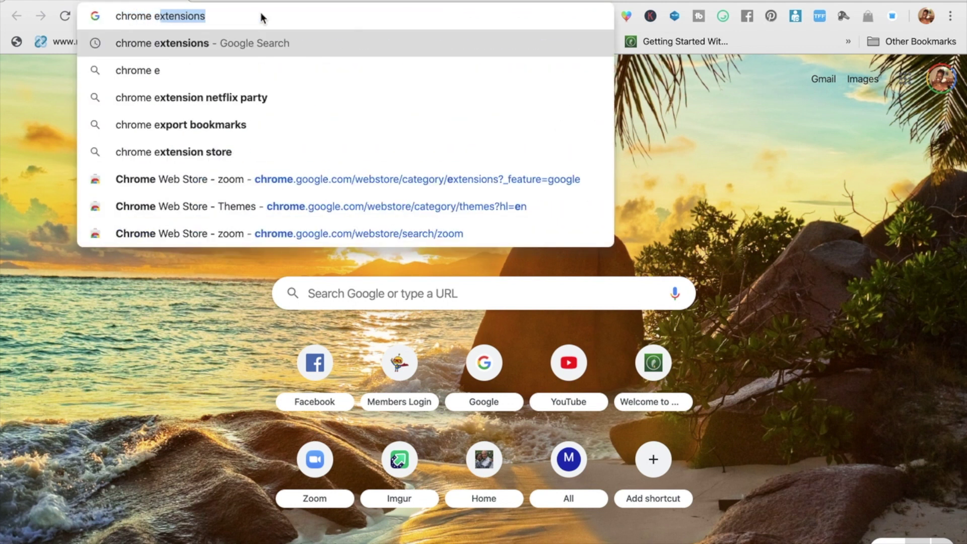
{"action": "key", "text": "Return"}
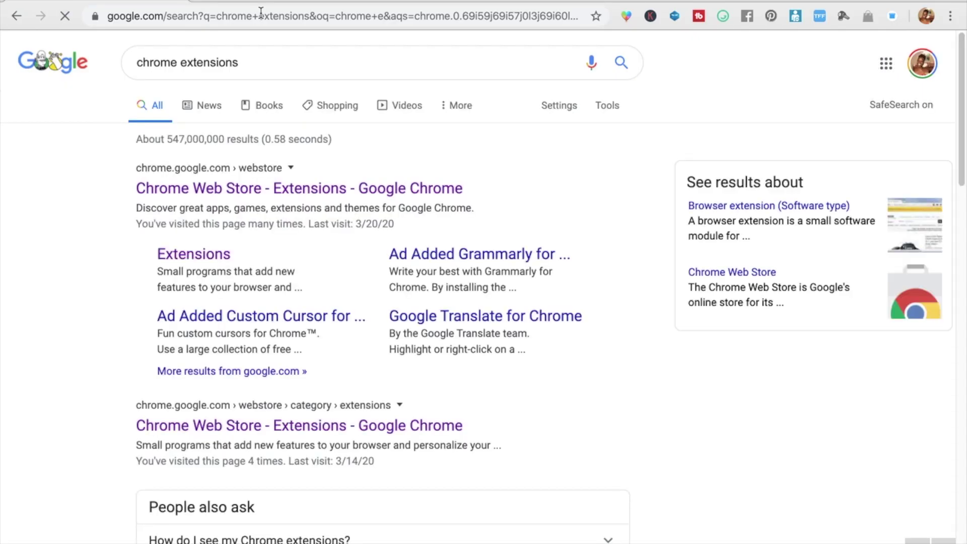
{"action": "left_click", "coordinate": [304, 195]}
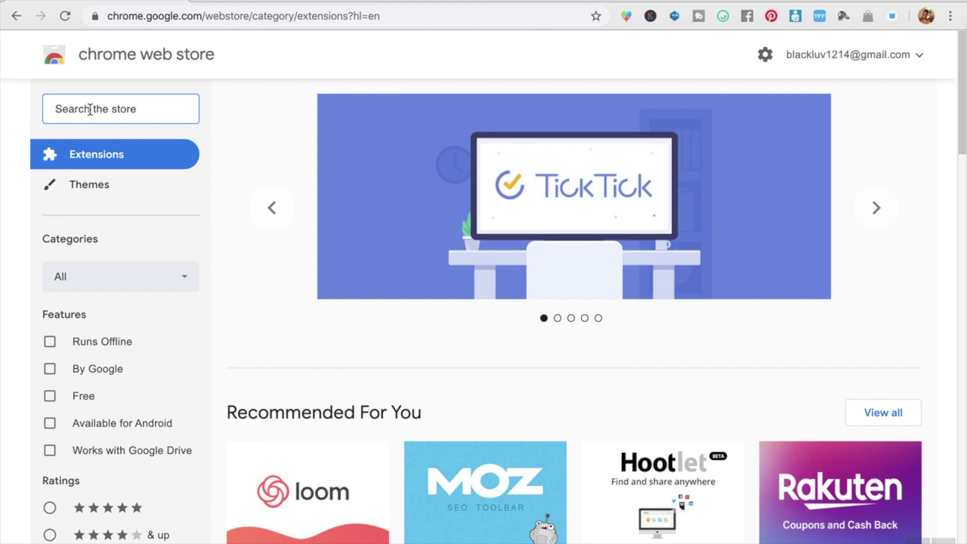
- Search the store for 'zoom' and scroll down to the already-added Zoom Scheduler
{"action": "left_click", "coordinate": [90, 110]}
{"action": "type", "text": "zoom"}
{"action": "key", "text": "Return"}
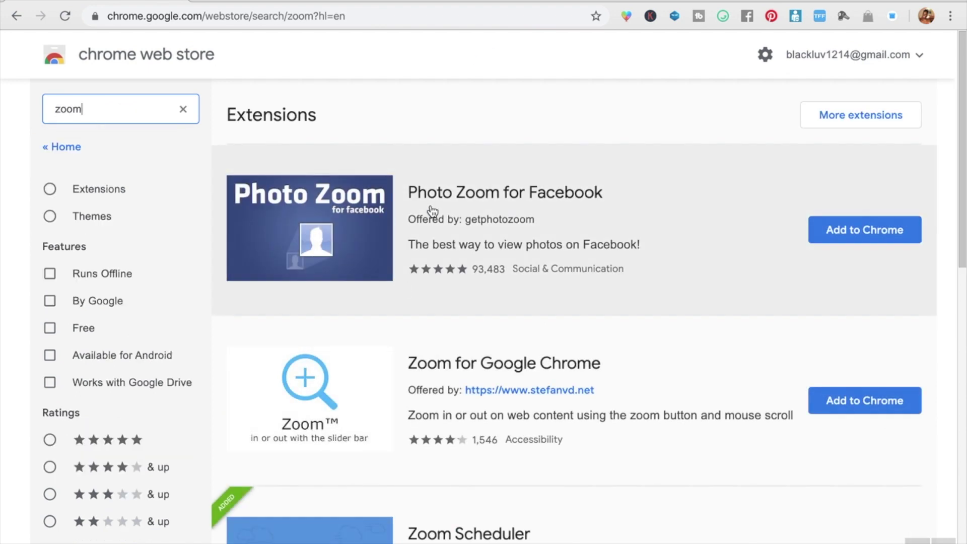
{"action": "scroll", "coordinate": [497, 260], "scroll_direction": "down", "scroll_amount": 4}
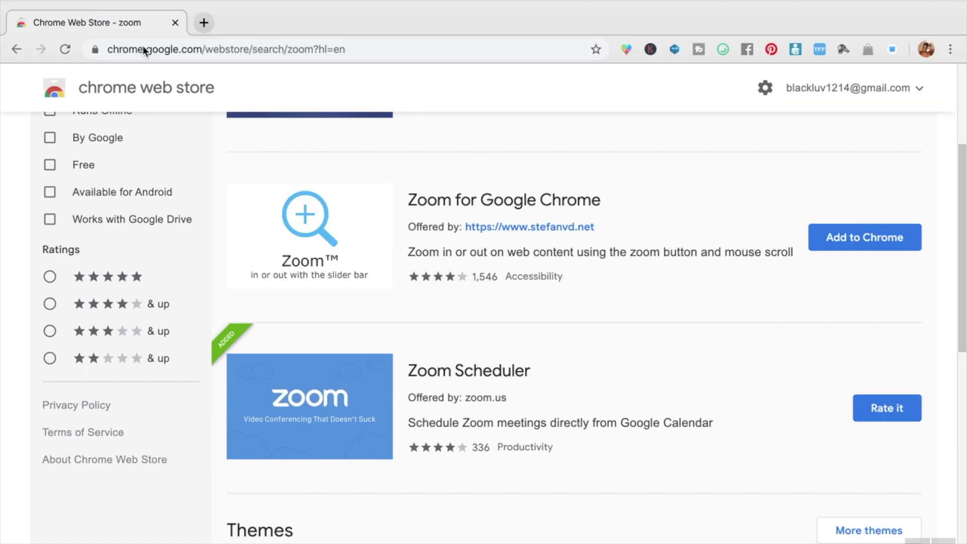
- Load the zoom.us homepage in a new browser tab
{"action": "key", "text": "ctrl+t"}
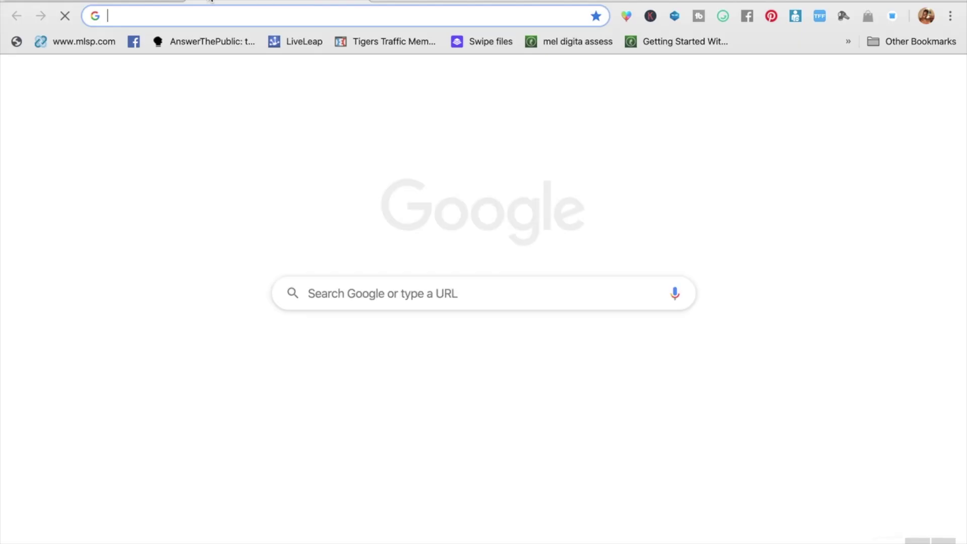
{"action": "type", "text": "zoom.us"}
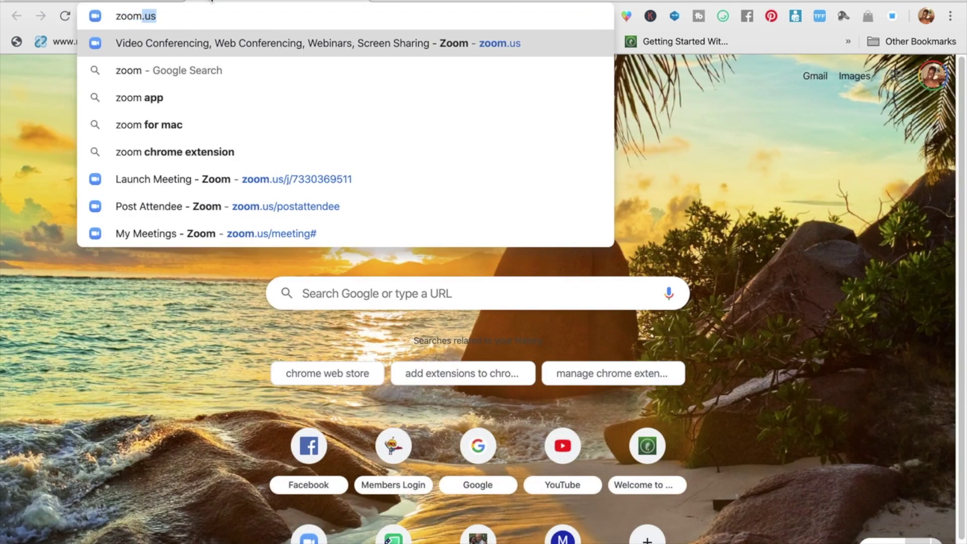
{"action": "key", "text": "Return"}
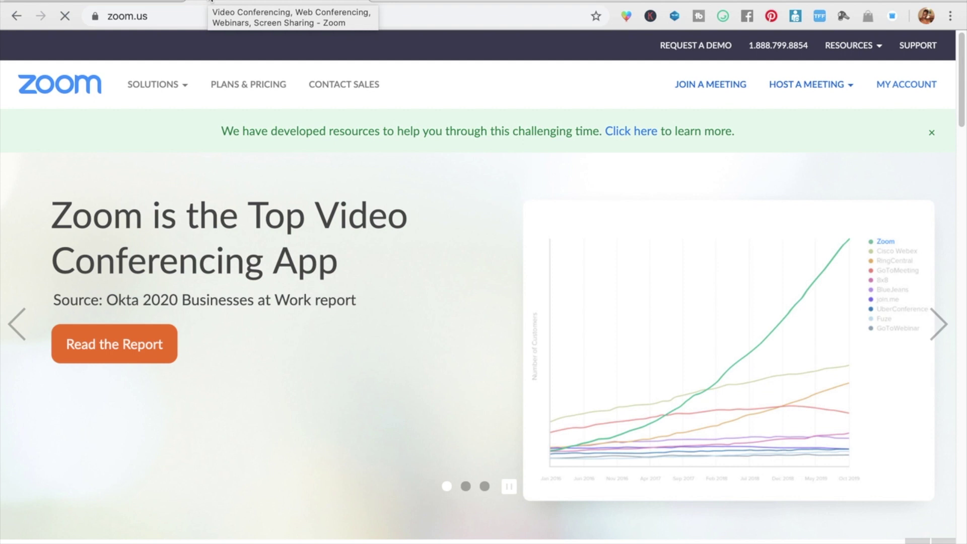
- Visit and reload the Join a Meeting page, then open the Schedule a Meeting form
{"action": "left_click", "coordinate": [720, 85]}
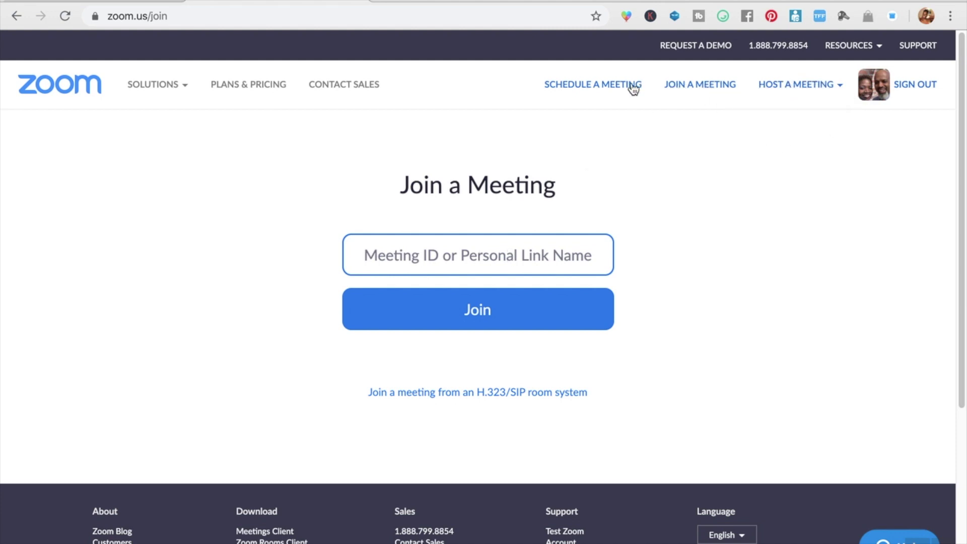
{"action": "mouse_move", "coordinate": [799, 81]}
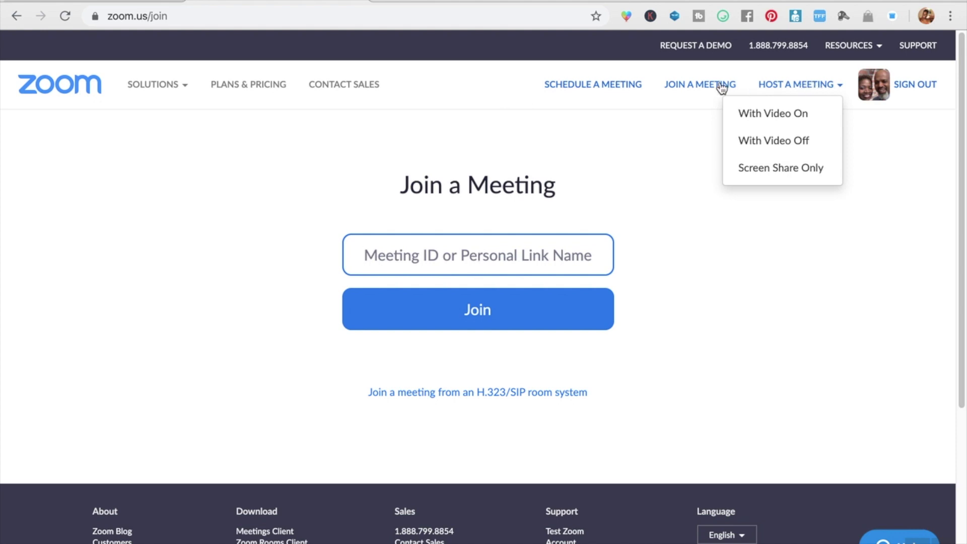
{"action": "mouse_move", "coordinate": [130, 107]}
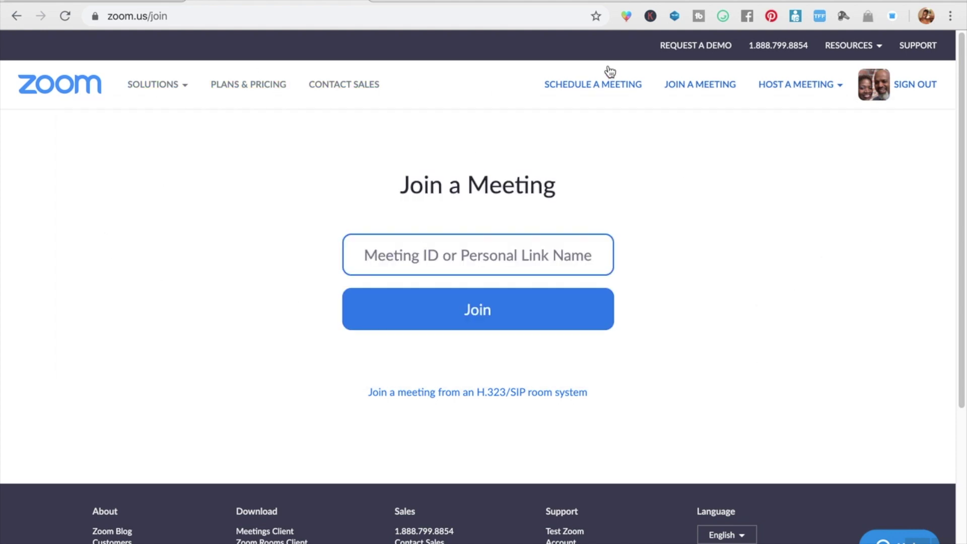
{"action": "left_click", "coordinate": [686, 86]}
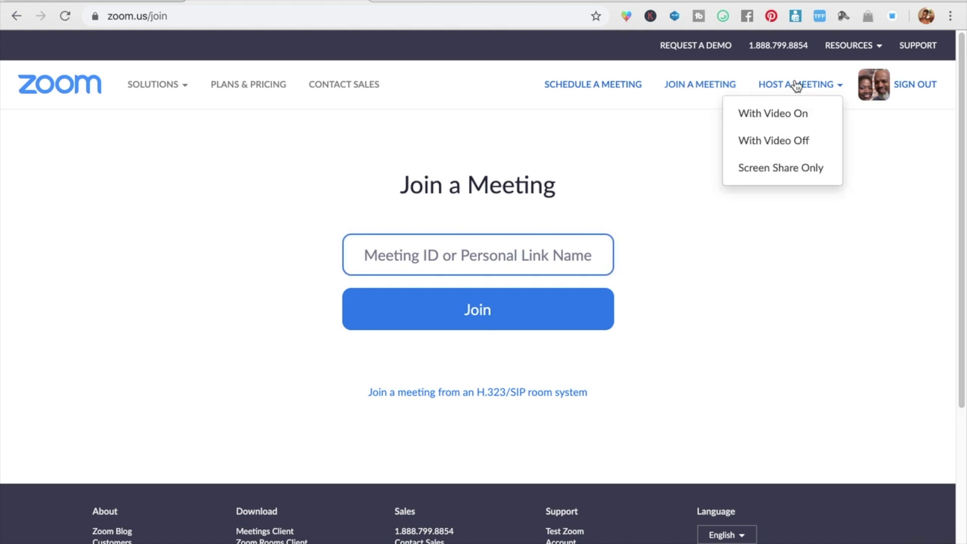
{"action": "left_click", "coordinate": [616, 85]}
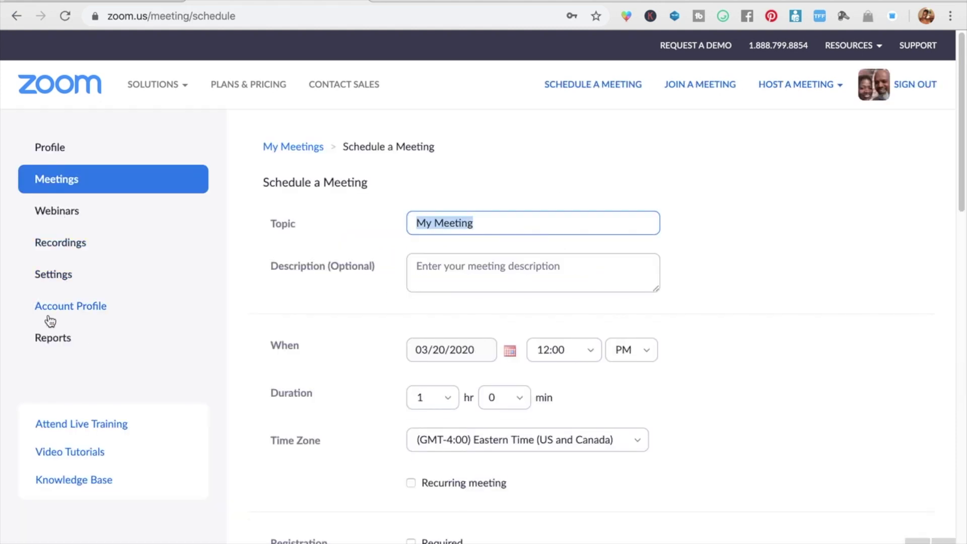
- Open the account Profile page and scroll down to the meeting details
{"action": "left_click", "coordinate": [52, 147]}
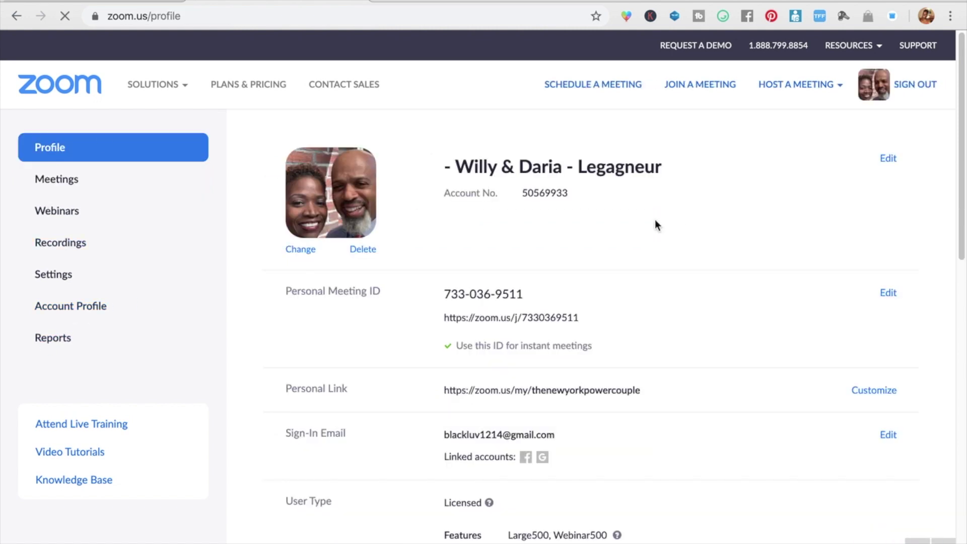
{"action": "scroll", "coordinate": [655, 223], "scroll_direction": "down", "scroll_amount": 1}
{"action": "scroll", "coordinate": [654, 222], "scroll_direction": "down", "scroll_amount": 1}
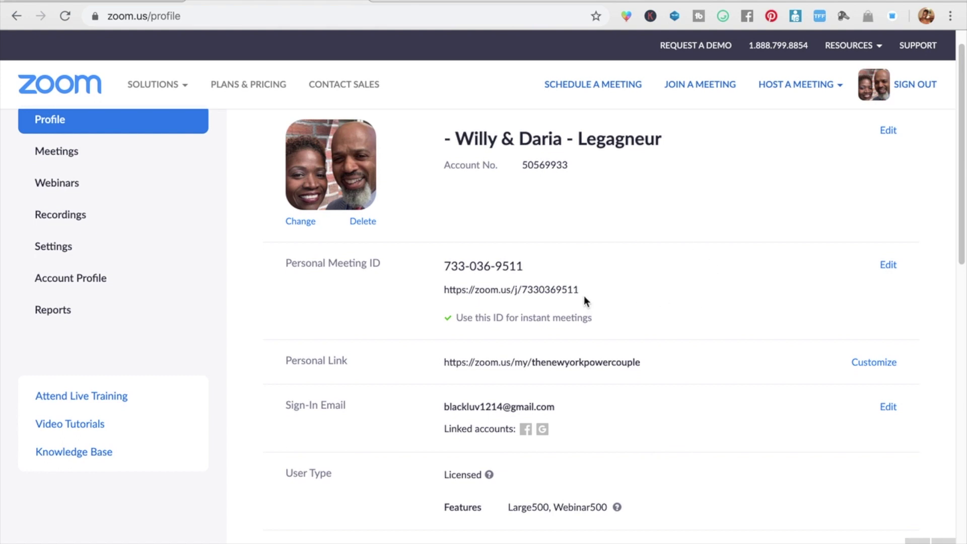
- Select the Personal Meeting ID number and copy it to the clipboard
{"action": "left_click_drag", "start_coordinate": [587, 290], "coordinate": [444, 292]}
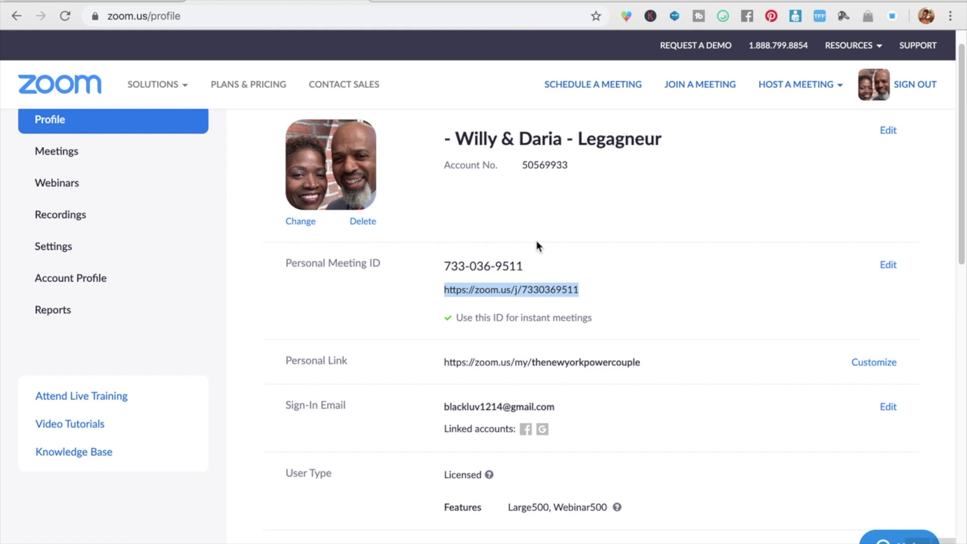
{"action": "left_click_drag", "start_coordinate": [525, 266], "coordinate": [443, 263]}
{"action": "right_click", "coordinate": [485, 259]}
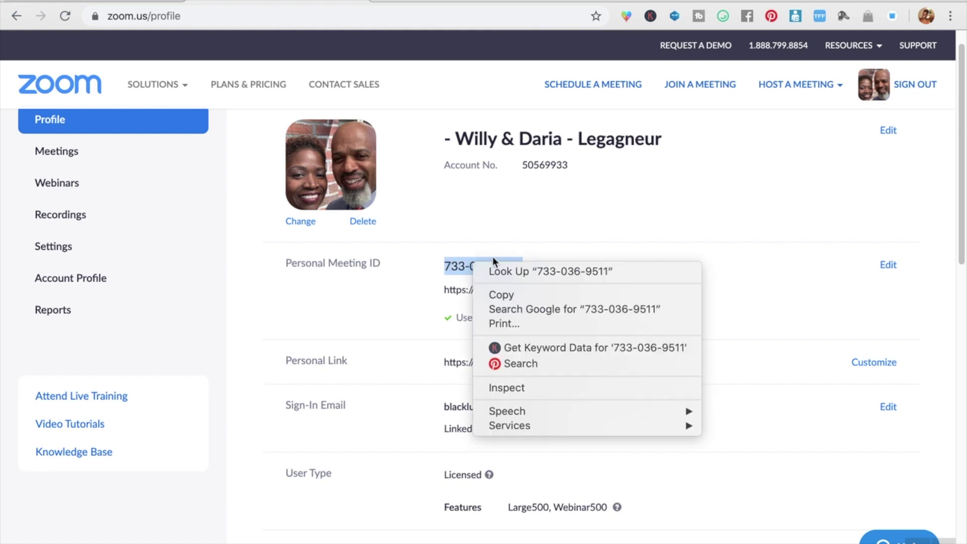
{"action": "left_click", "coordinate": [530, 292]}
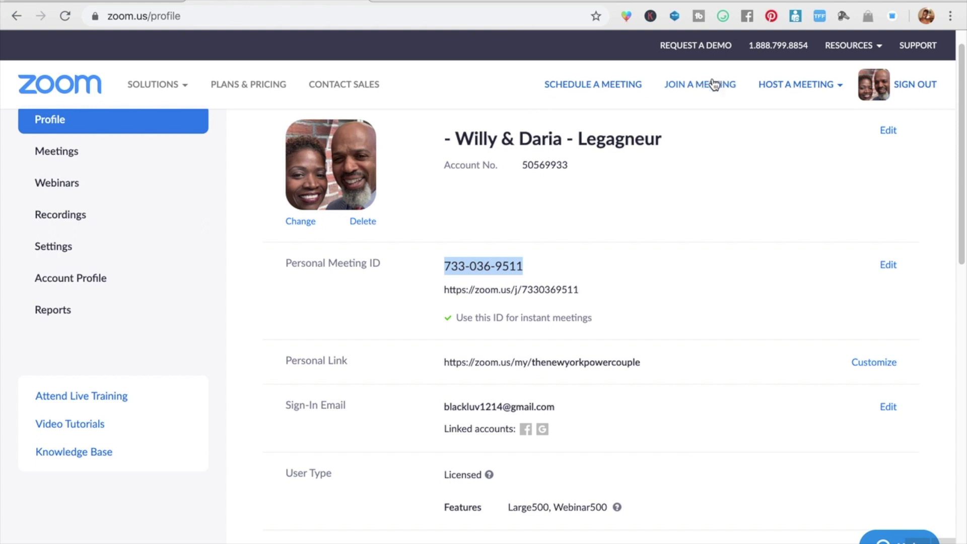
- Paste the copied Personal Meeting ID on the Join a Meeting page and join
{"action": "left_click", "coordinate": [699, 88]}
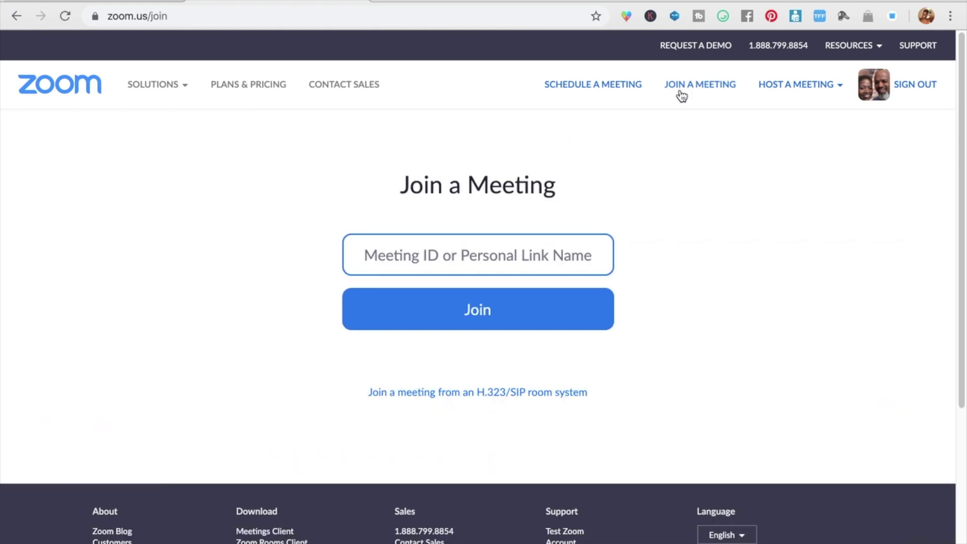
{"action": "right_click", "coordinate": [472, 249]}
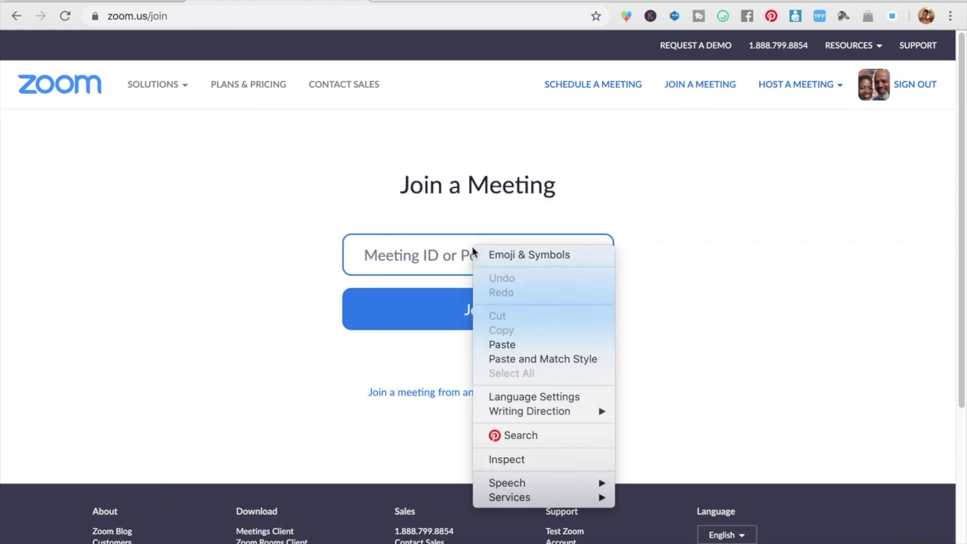
{"action": "left_click", "coordinate": [528, 344]}
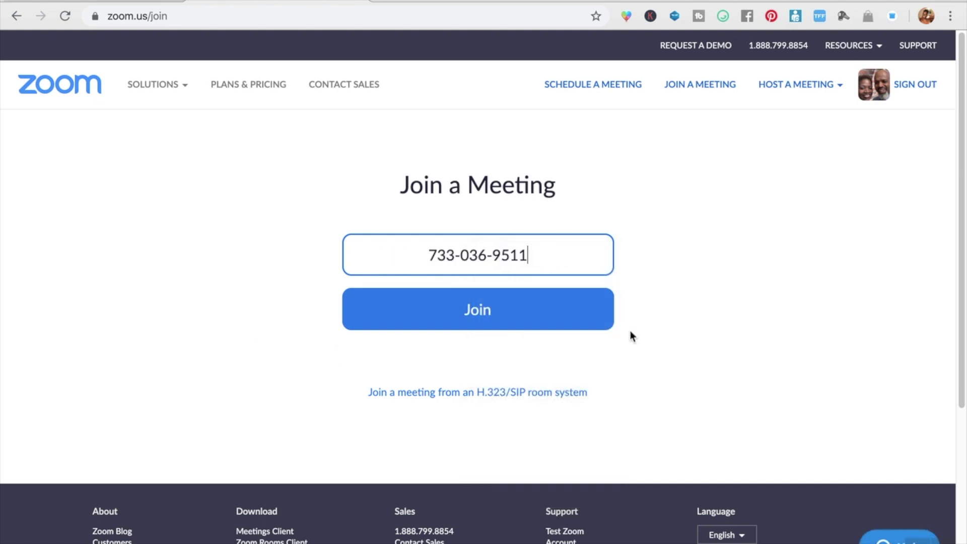
{"action": "left_click", "coordinate": [488, 313]}
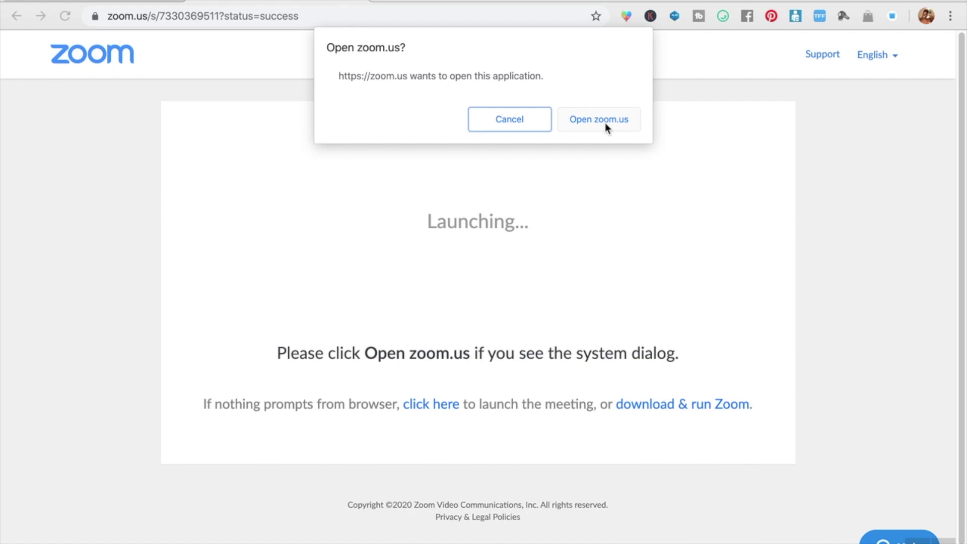
- Allow Chrome to open the Zoom app for the meeting
{"action": "left_click", "coordinate": [606, 124]}
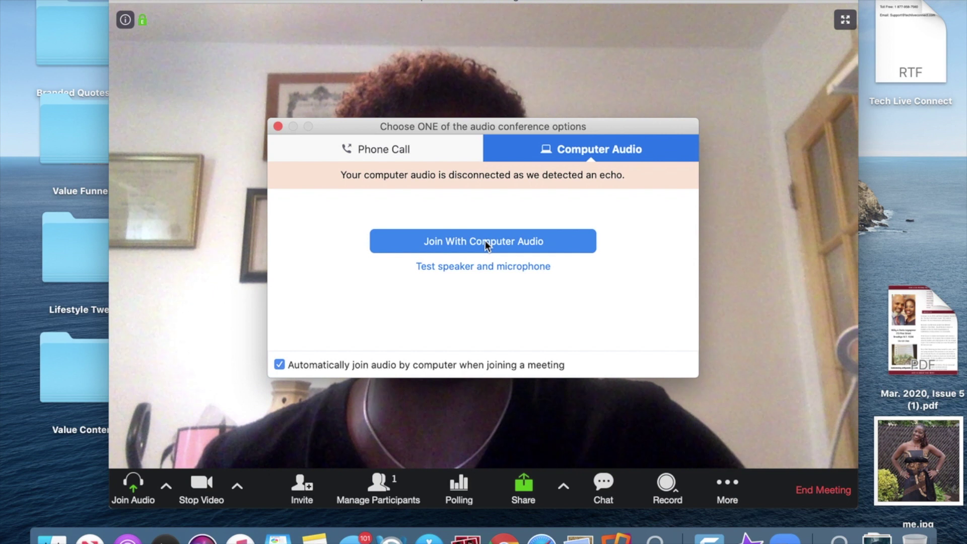
- Join the meeting audio with computer audio
{"action": "left_click", "coordinate": [485, 241]}
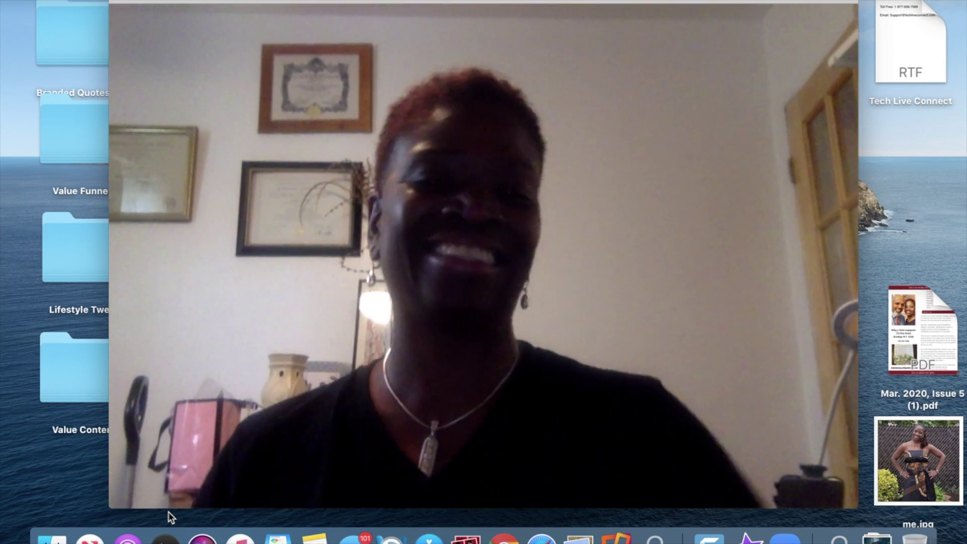
{"action": "mouse_move", "coordinate": [249, 249]}
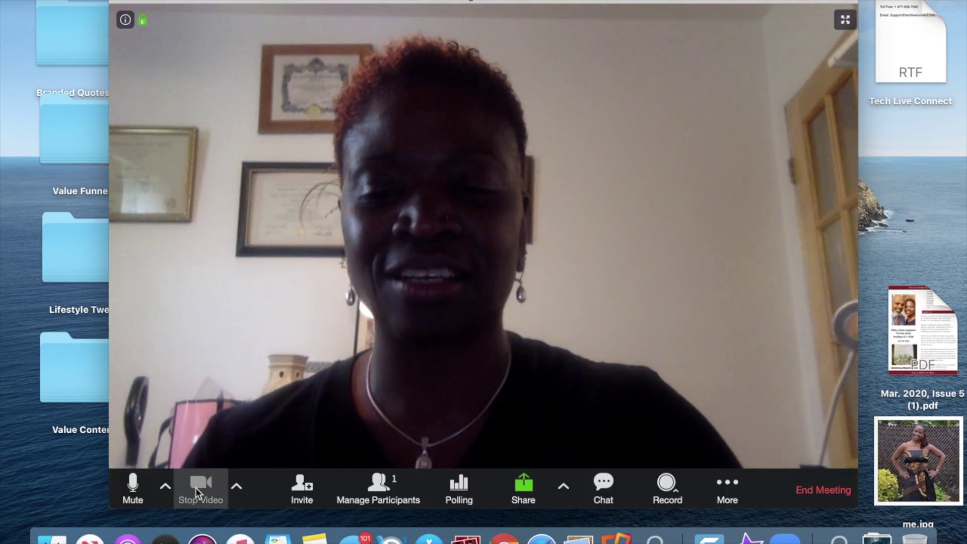
{"action": "left_click", "coordinate": [195, 488]}
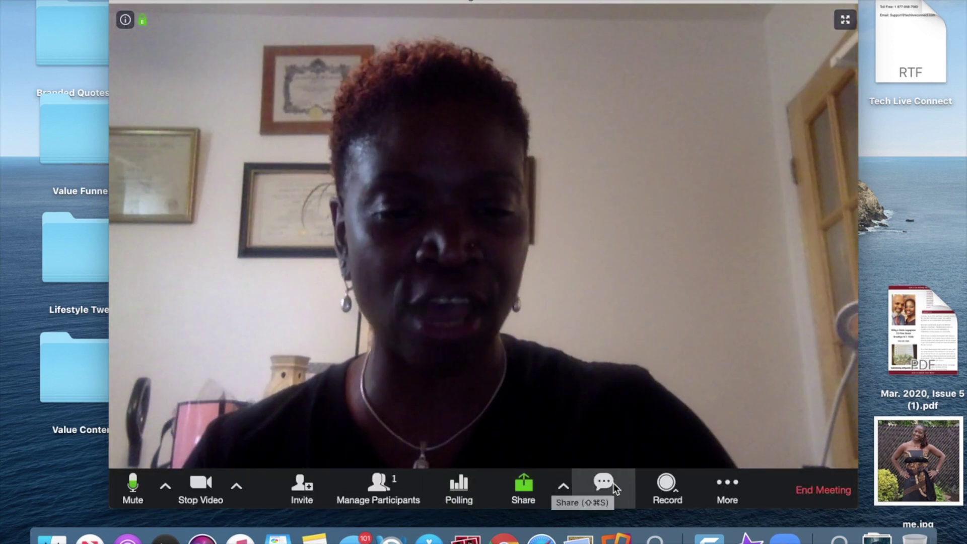
- Post 'Hi' to Everyone in the meeting chat, then dismiss the chat options menu
{"action": "left_click", "coordinate": [601, 487]}
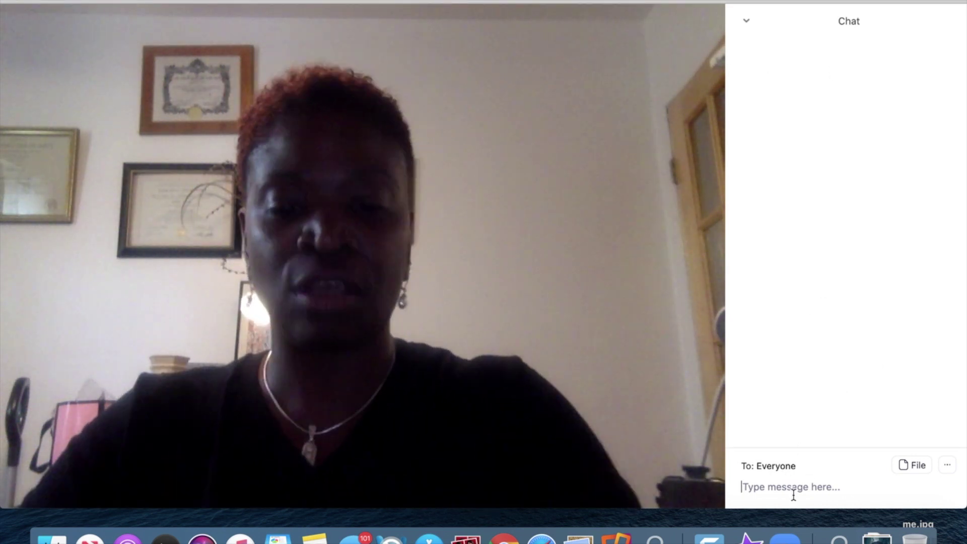
{"action": "type", "text": "Hi"}
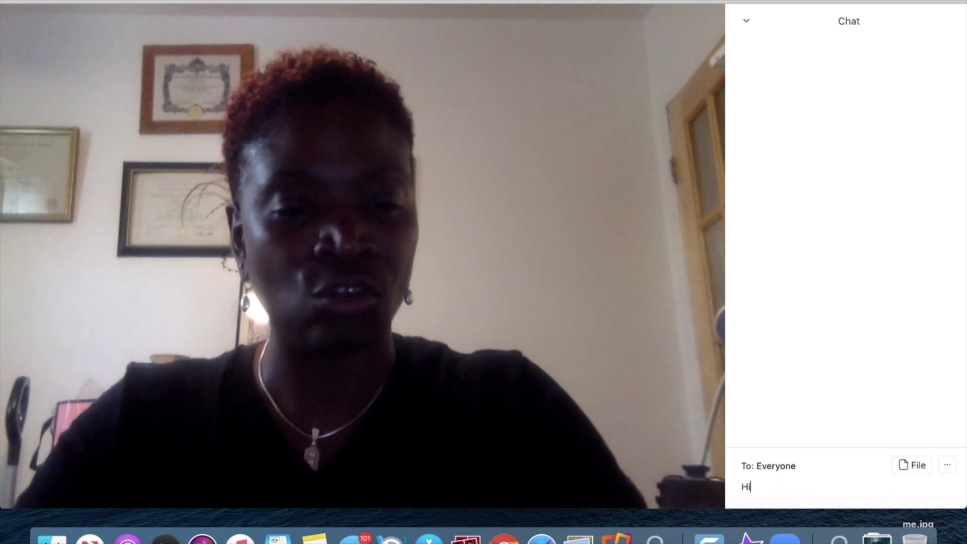
{"action": "key", "text": "Return"}
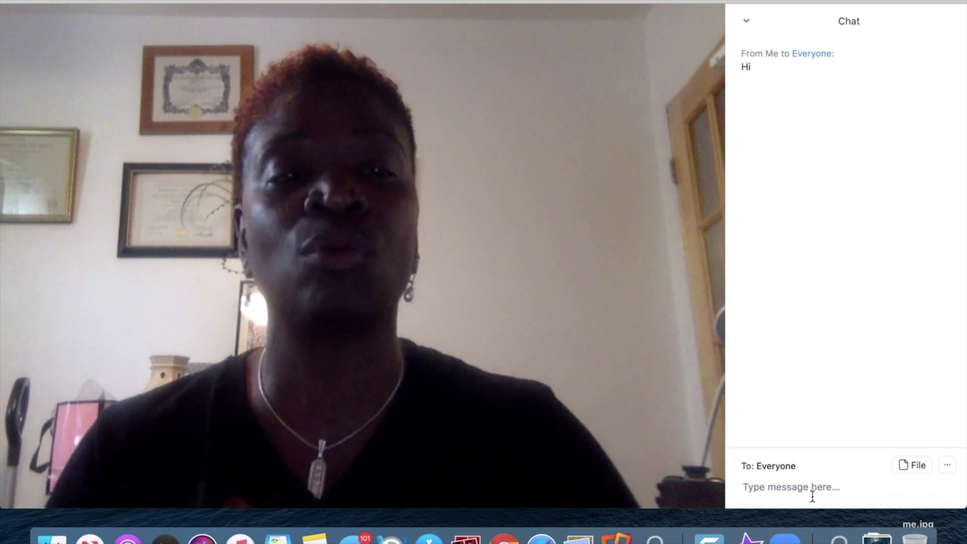
{"action": "left_click", "coordinate": [746, 22]}
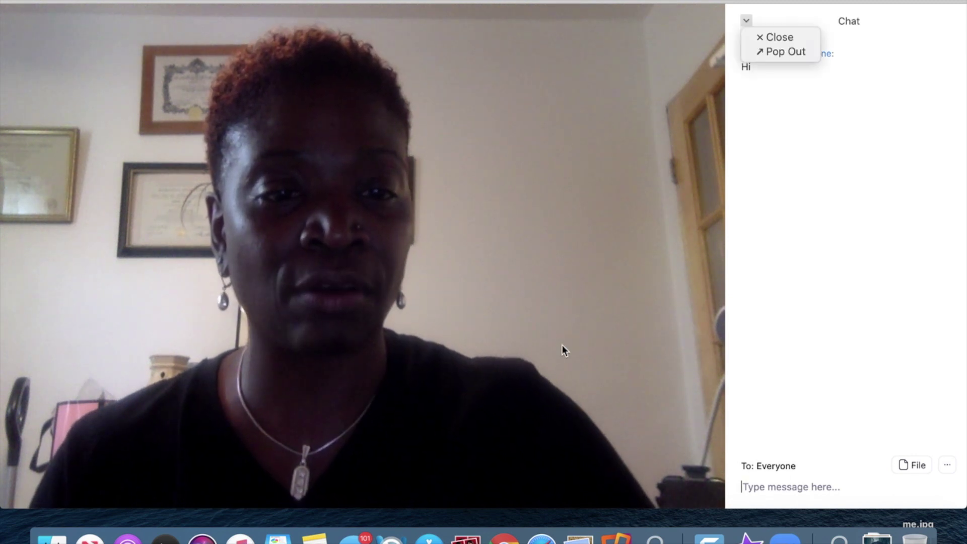
{"action": "left_click", "coordinate": [546, 182]}
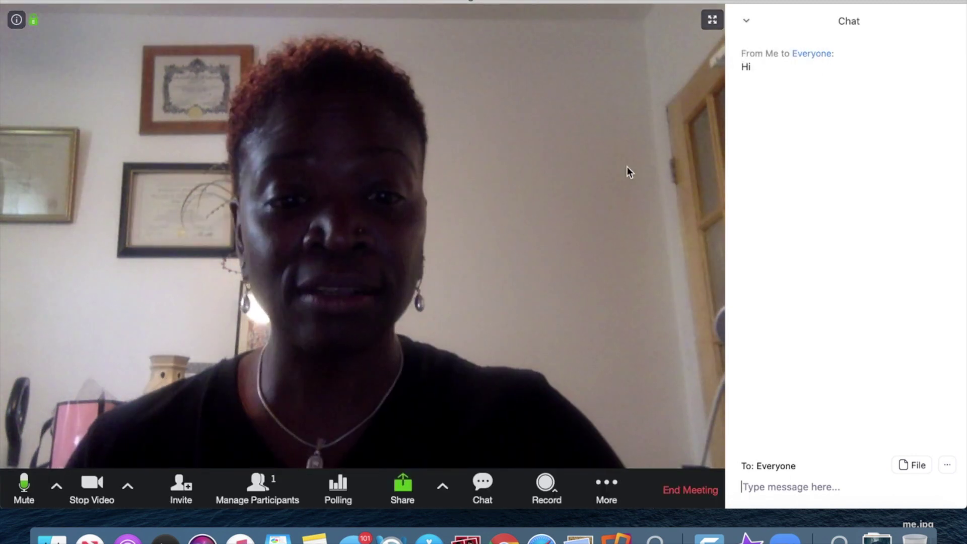
- Switch the meeting out of full screen and close the chat panel via its options
{"action": "left_click", "coordinate": [710, 22]}
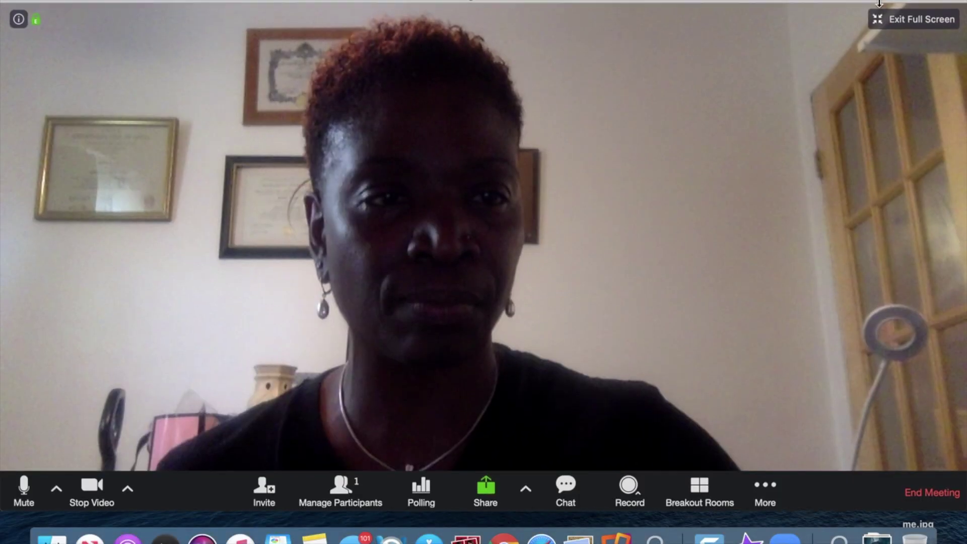
{"action": "key", "text": "super+shift+h"}
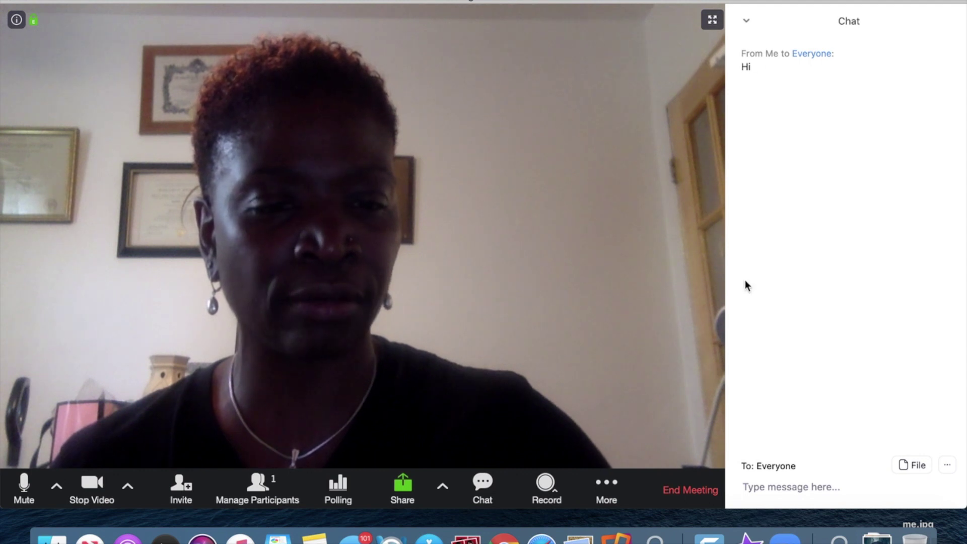
{"action": "left_click", "coordinate": [747, 21]}
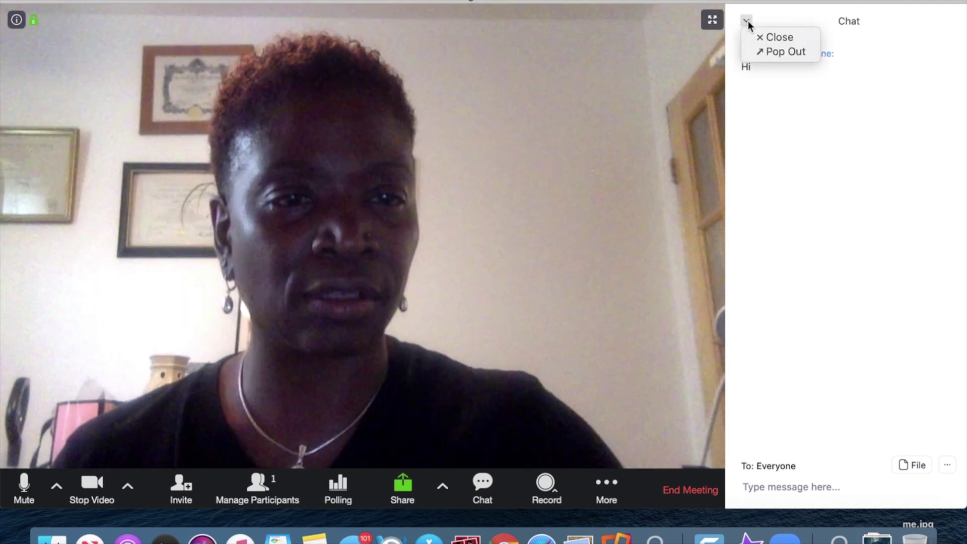
{"action": "left_click", "coordinate": [790, 37]}
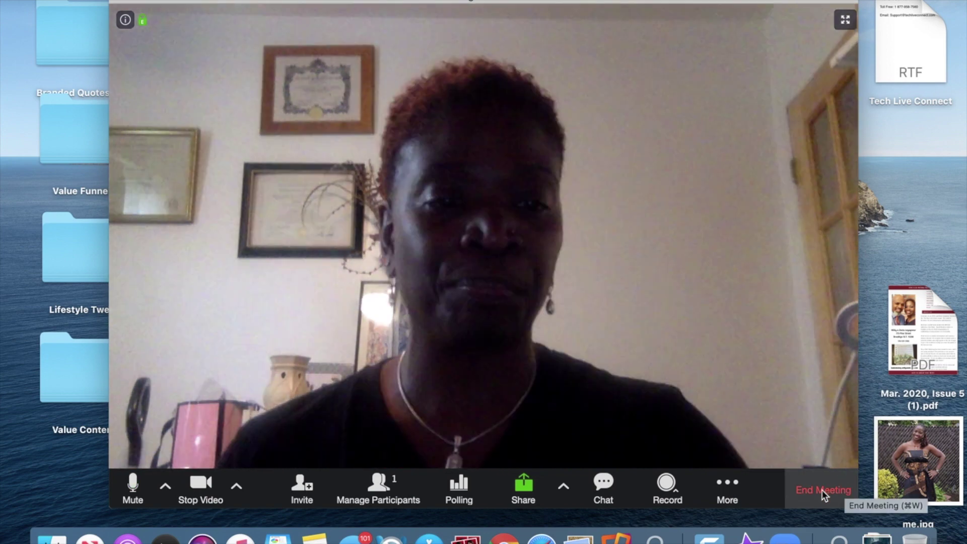
- End the meeting for everyone, then close the meeting-files Finder window and the Zoom Sign In window
{"action": "left_click", "coordinate": [822, 490]}
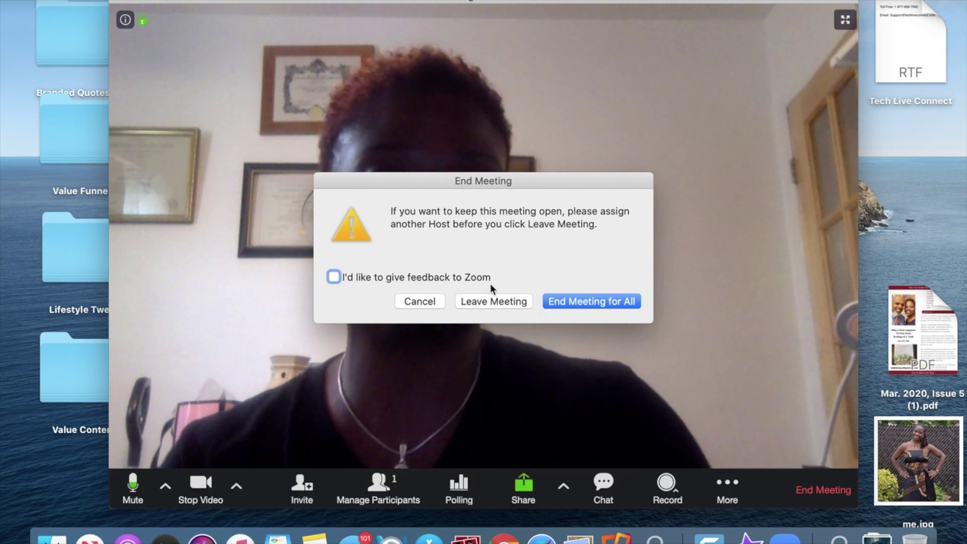
{"action": "left_click", "coordinate": [490, 301]}
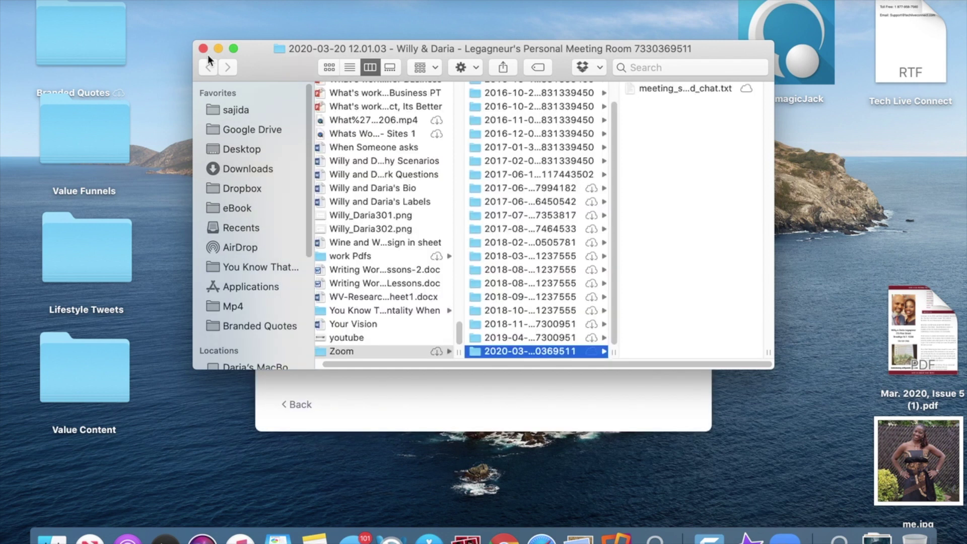
{"action": "left_click", "coordinate": [203, 49]}
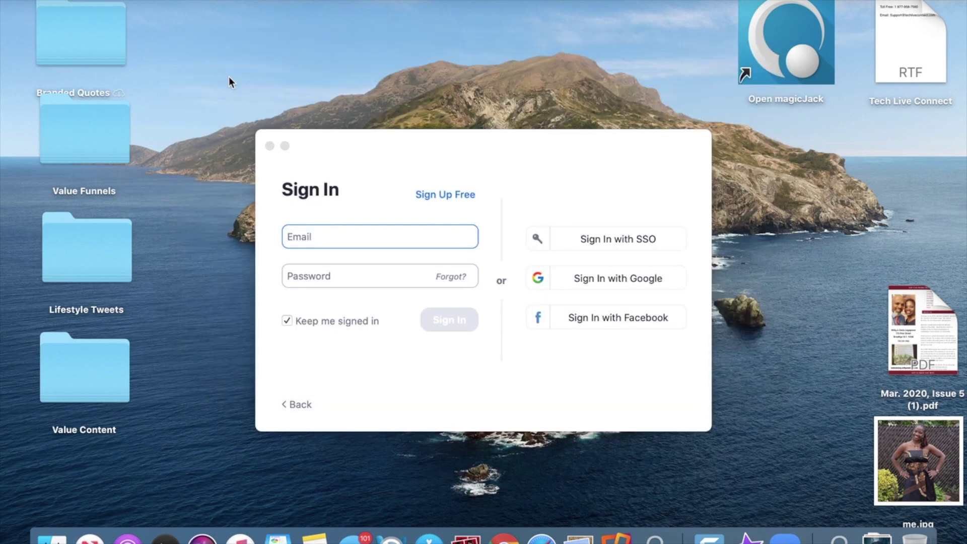
{"action": "left_click", "coordinate": [270, 146]}
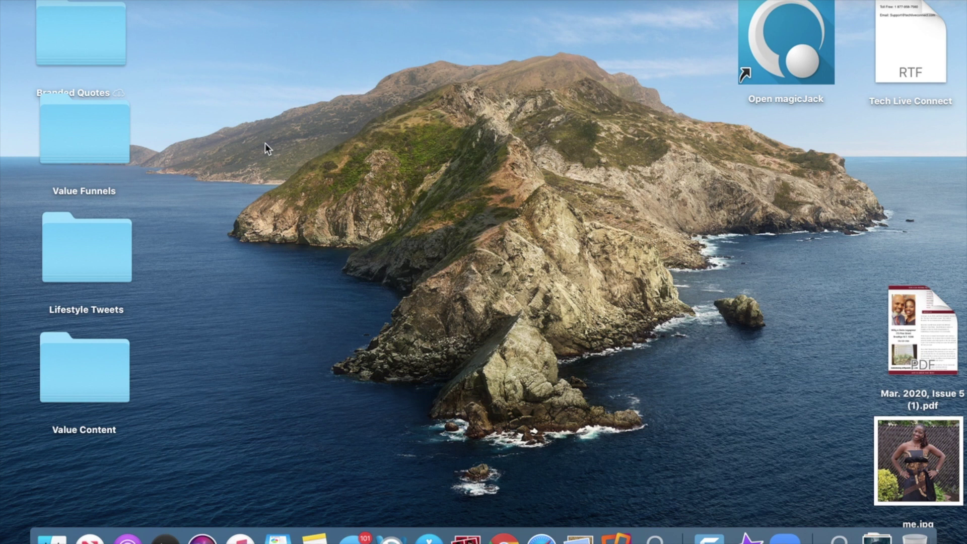